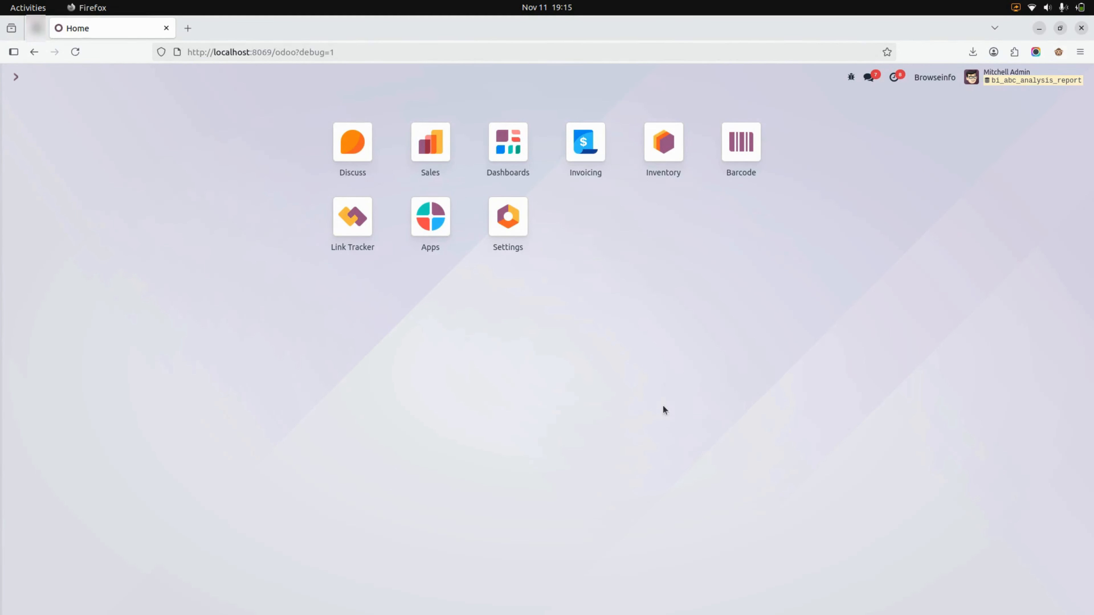
Open the Stock Analysis ABC Report wizard from the Inventory app.
{"action": "left_click", "coordinate": [657, 147]}
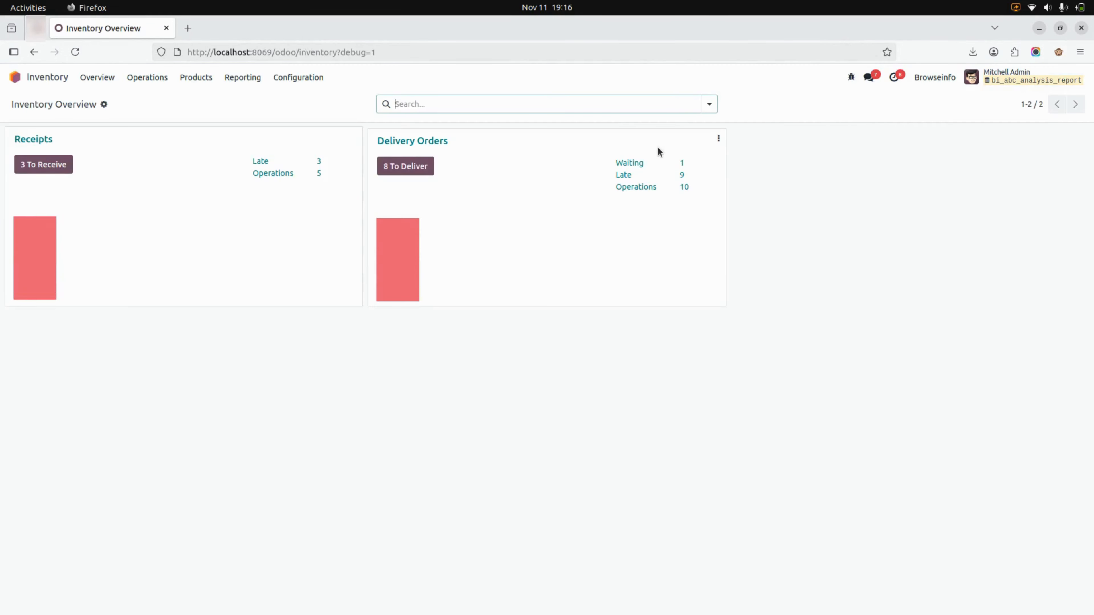
{"action": "left_click", "coordinate": [231, 79]}
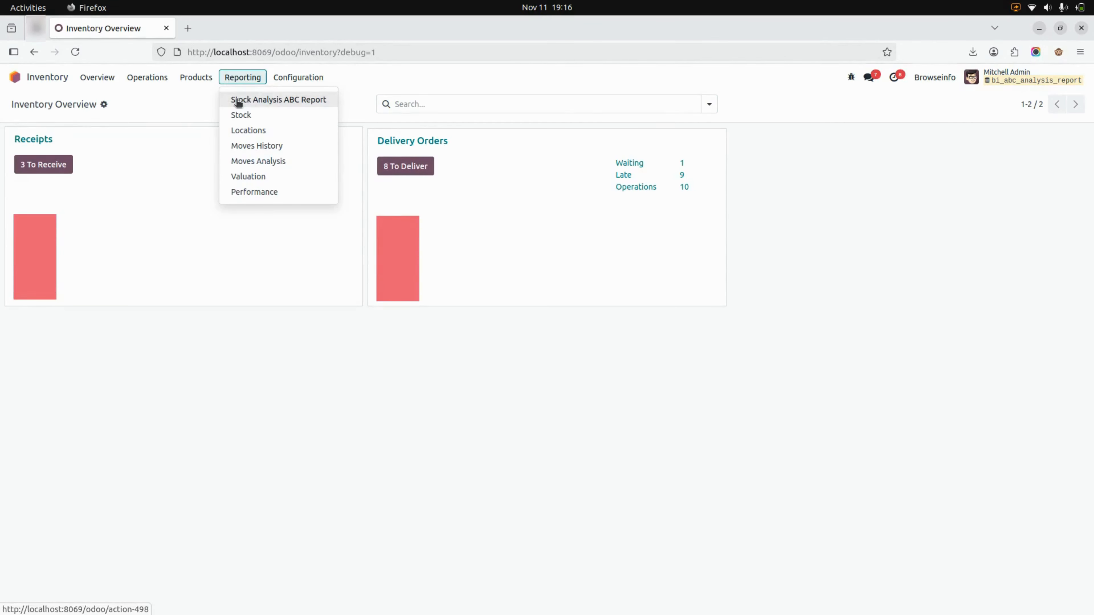
{"action": "left_click", "coordinate": [267, 101]}
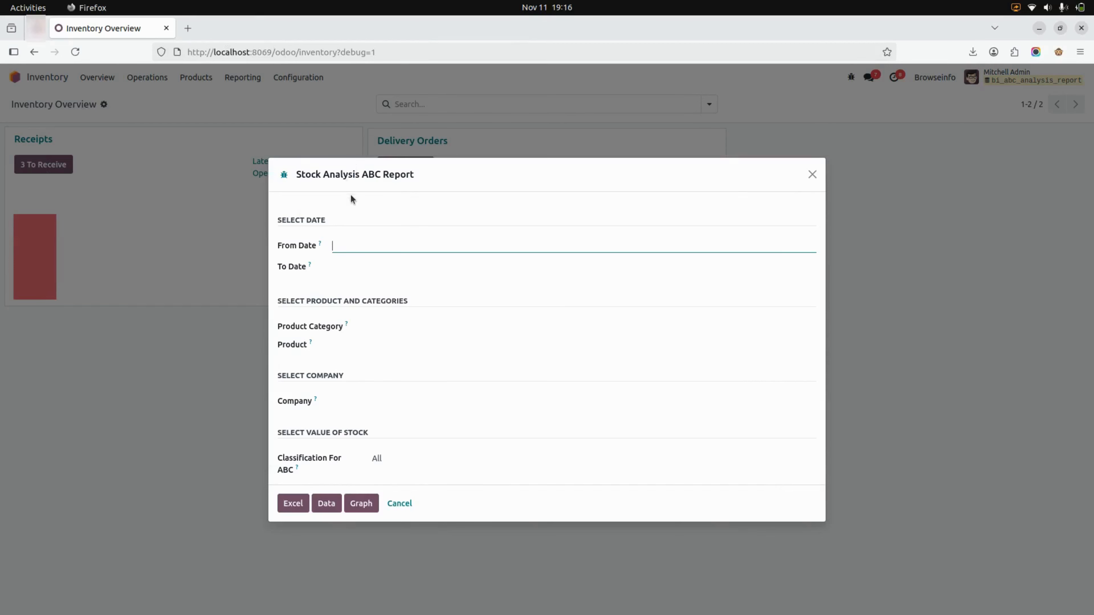
Set the report period from 01/01/2020 to 11/11/2025.
{"action": "left_click", "coordinate": [340, 245]}
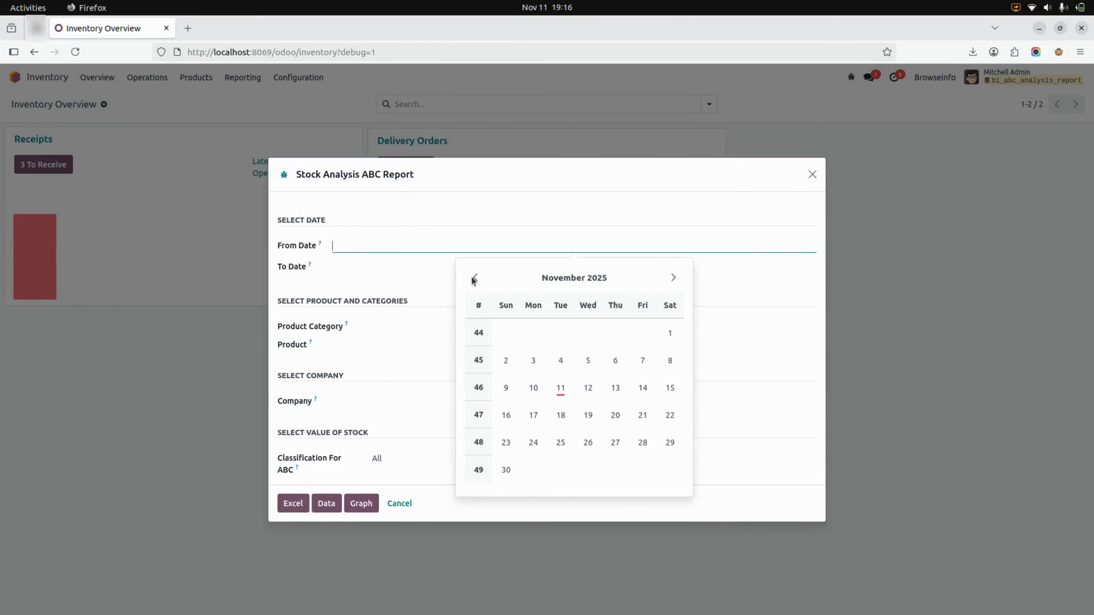
{"action": "left_click", "coordinate": [543, 280]}
{"action": "left_click", "coordinate": [517, 281]}
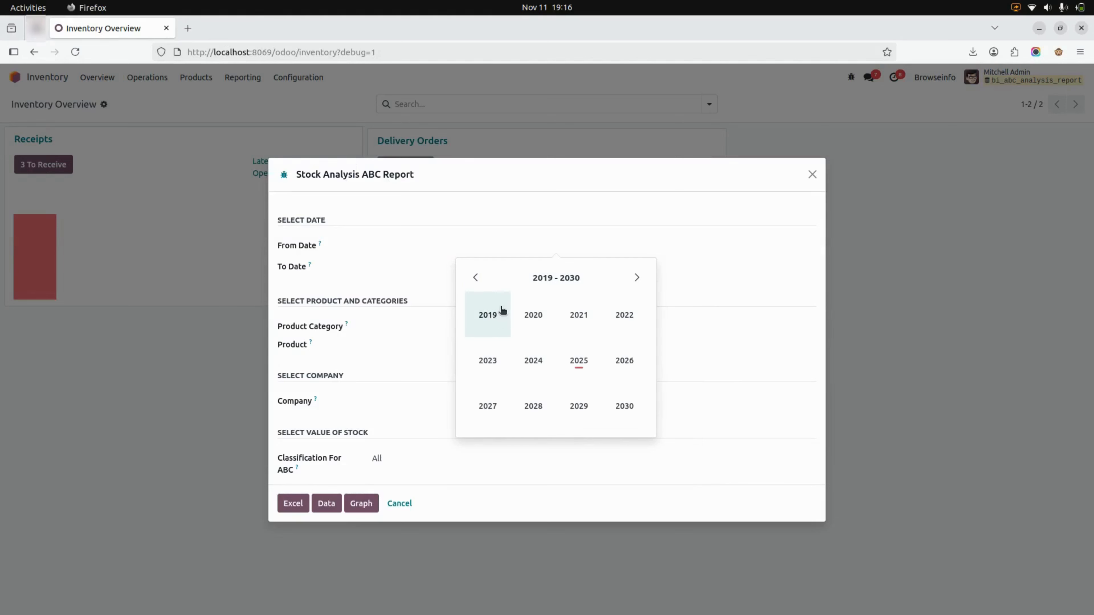
{"action": "left_click", "coordinate": [531, 318]}
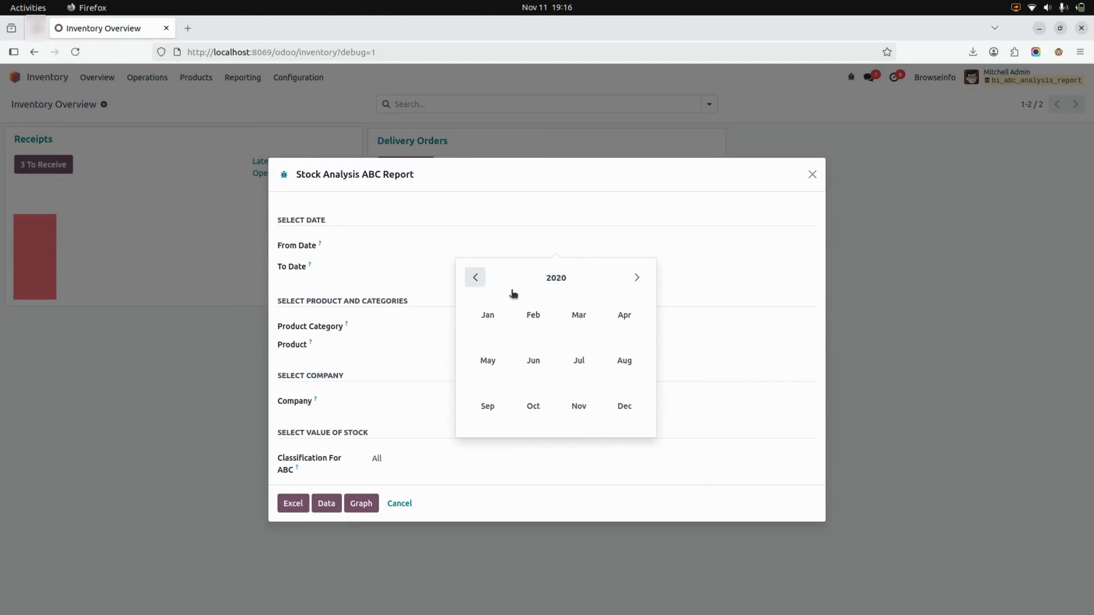
{"action": "left_click", "coordinate": [506, 318]}
{"action": "left_click", "coordinate": [587, 333]}
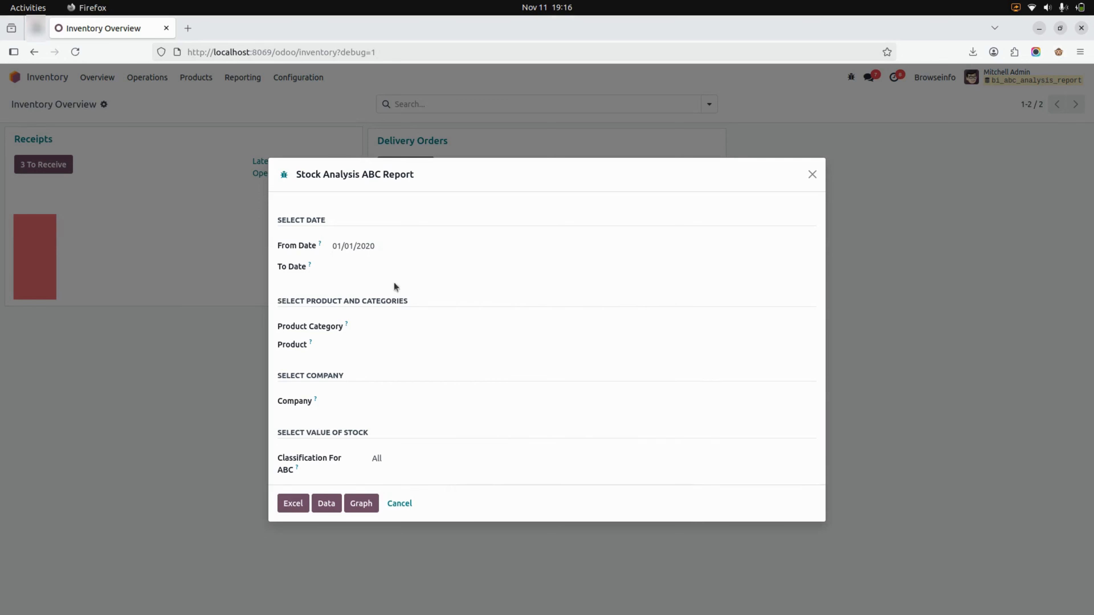
{"action": "left_click", "coordinate": [405, 270]}
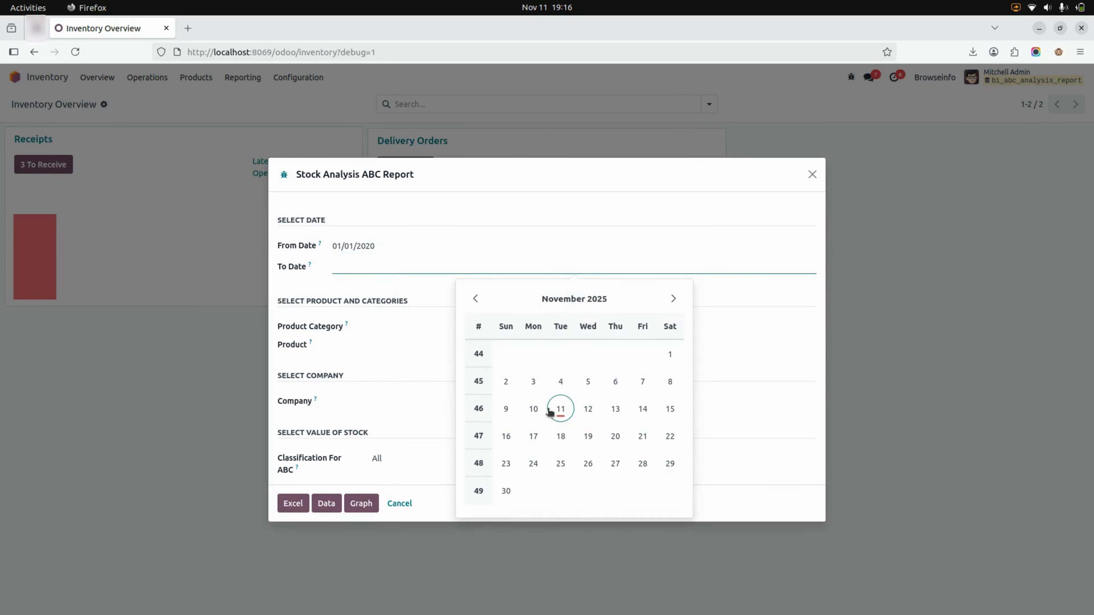
{"action": "left_click", "coordinate": [560, 408]}
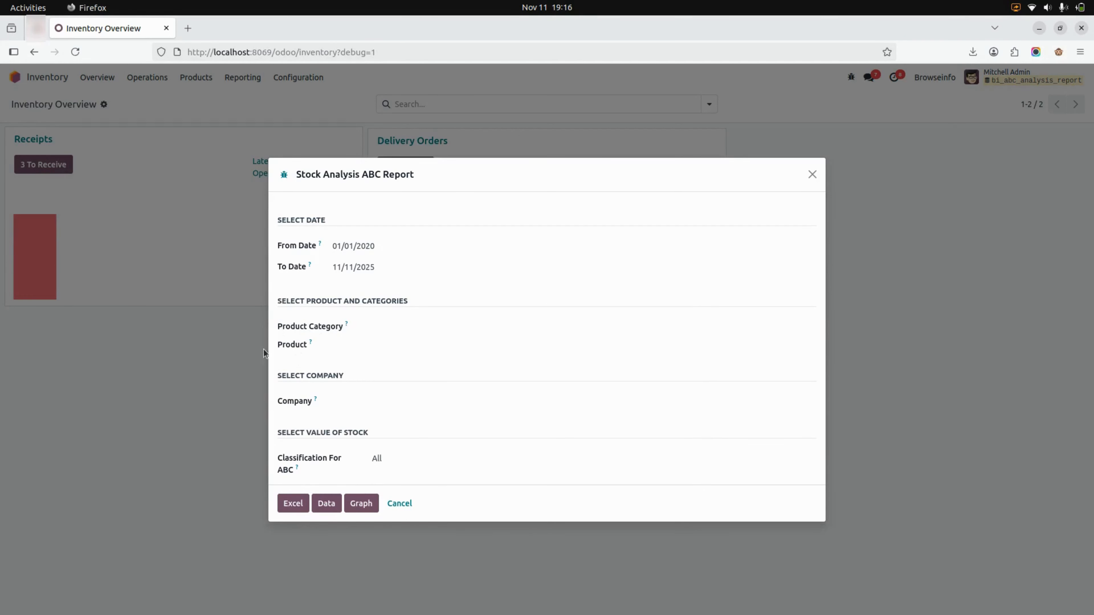
Choose company Browseinfo with the ABC classification set to All, and show the report as data.
{"action": "left_click", "coordinate": [376, 403]}
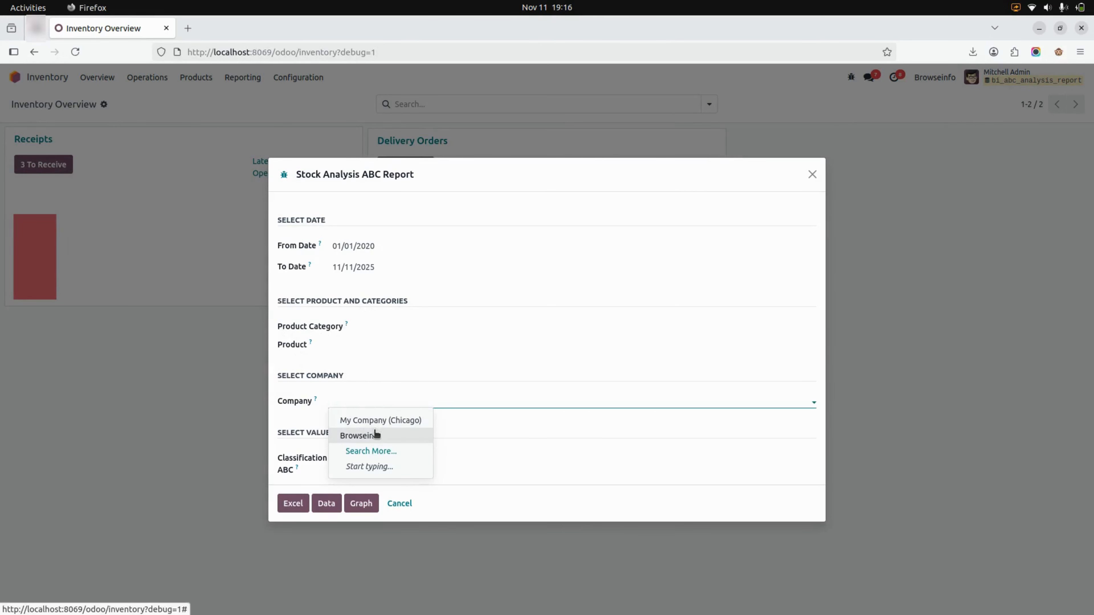
{"action": "left_click", "coordinate": [375, 436]}
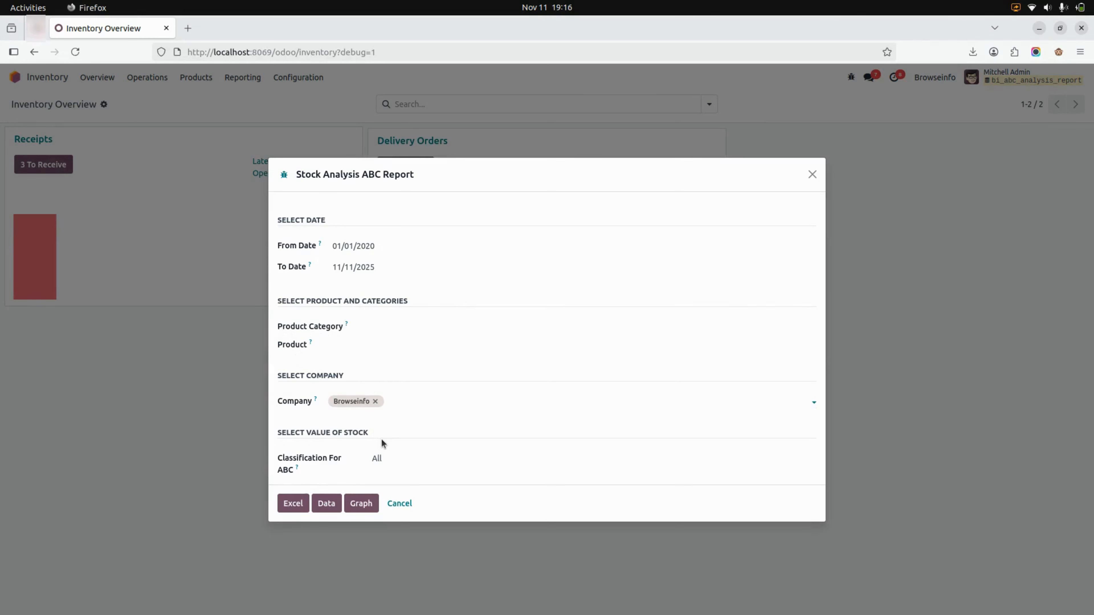
{"action": "left_click", "coordinate": [382, 457]}
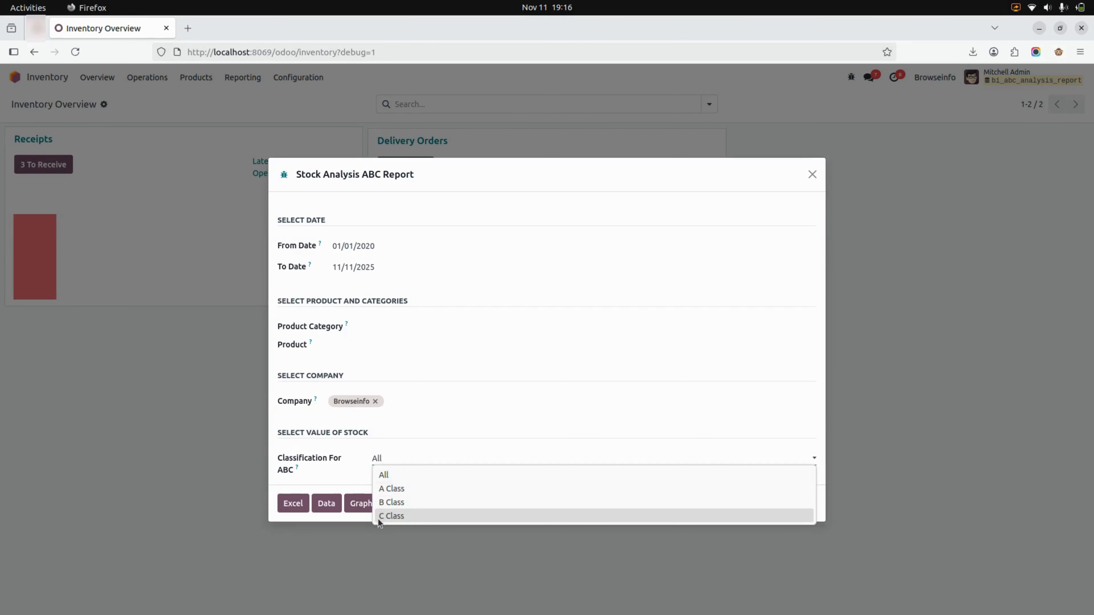
{"action": "left_click", "coordinate": [387, 476]}
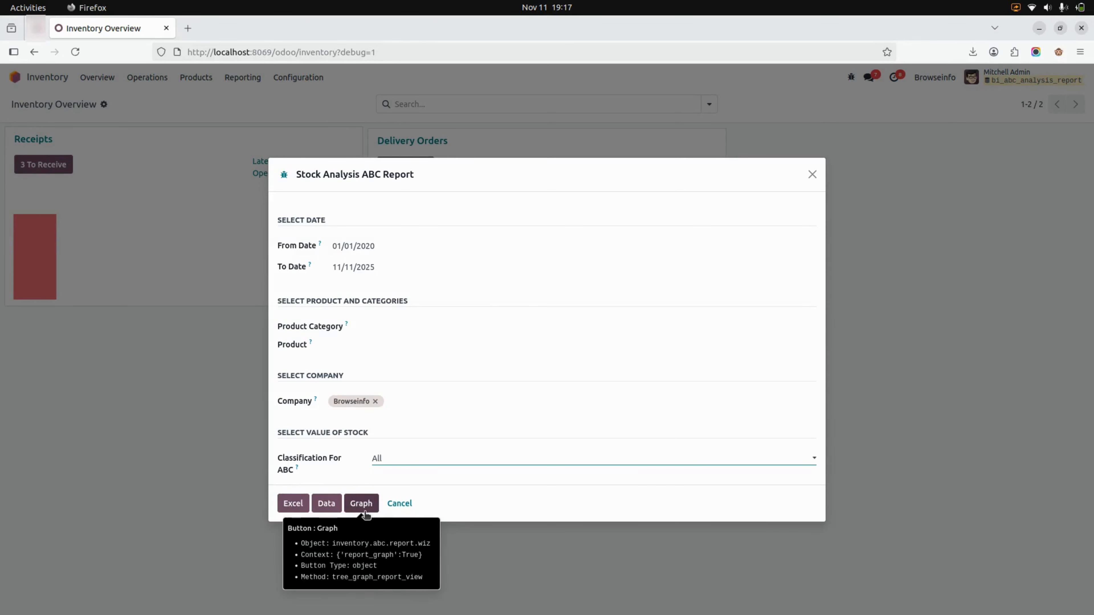
{"action": "left_click", "coordinate": [332, 501]}
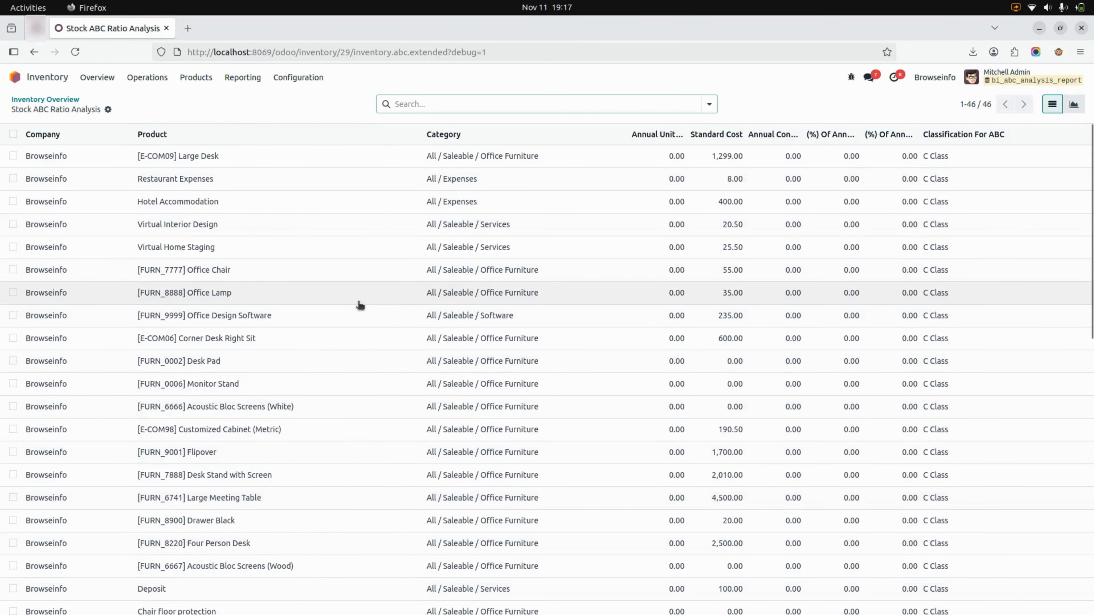
Look through the product lines and group them by Classification For ABC.
{"action": "scroll", "coordinate": [360, 305], "scroll_direction": "down", "scroll_amount": 10}
{"action": "scroll", "coordinate": [360, 305], "scroll_direction": "up", "scroll_amount": 6}
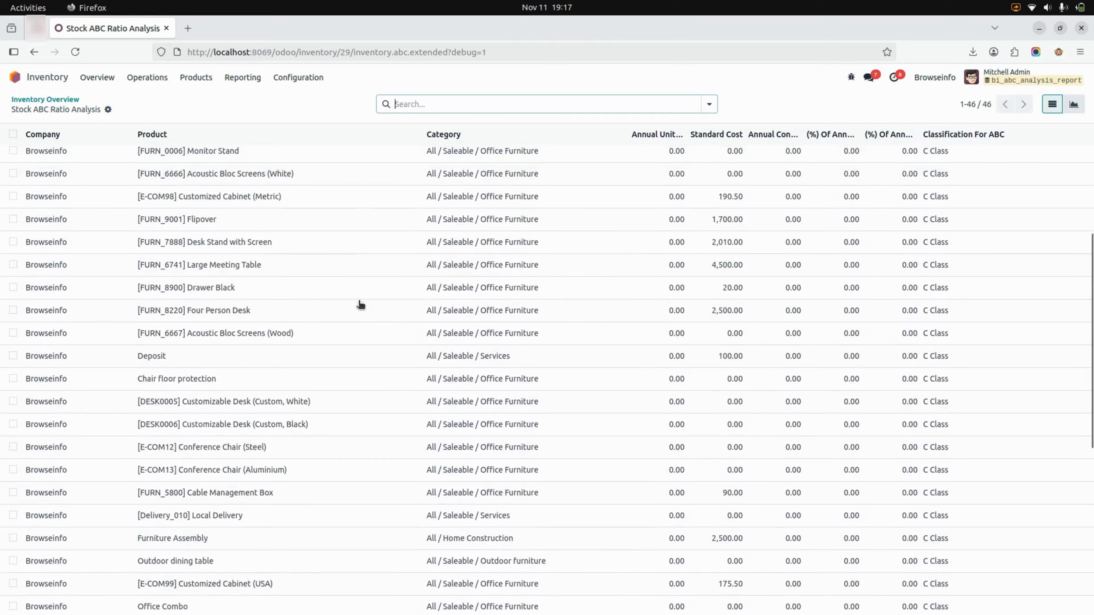
{"action": "scroll", "coordinate": [361, 305], "scroll_direction": "up", "scroll_amount": 4}
{"action": "scroll", "coordinate": [360, 305], "scroll_direction": "down", "scroll_amount": 12}
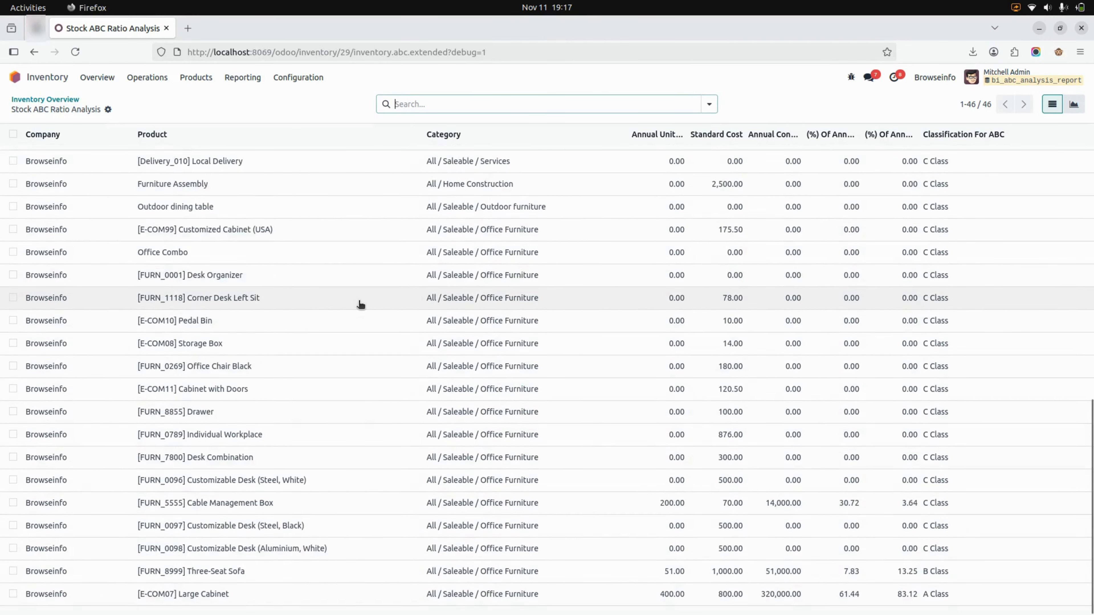
{"action": "scroll", "coordinate": [361, 305], "scroll_direction": "up", "scroll_amount": 10}
{"action": "scroll", "coordinate": [360, 305], "scroll_direction": "up", "scroll_amount": 3}
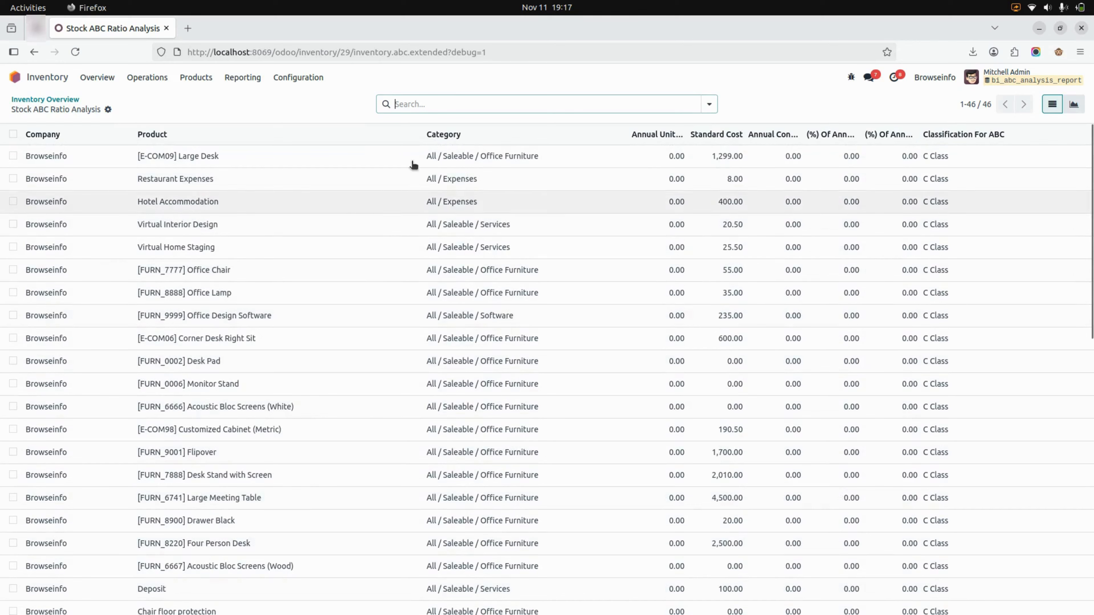
{"action": "left_click", "coordinate": [443, 106]}
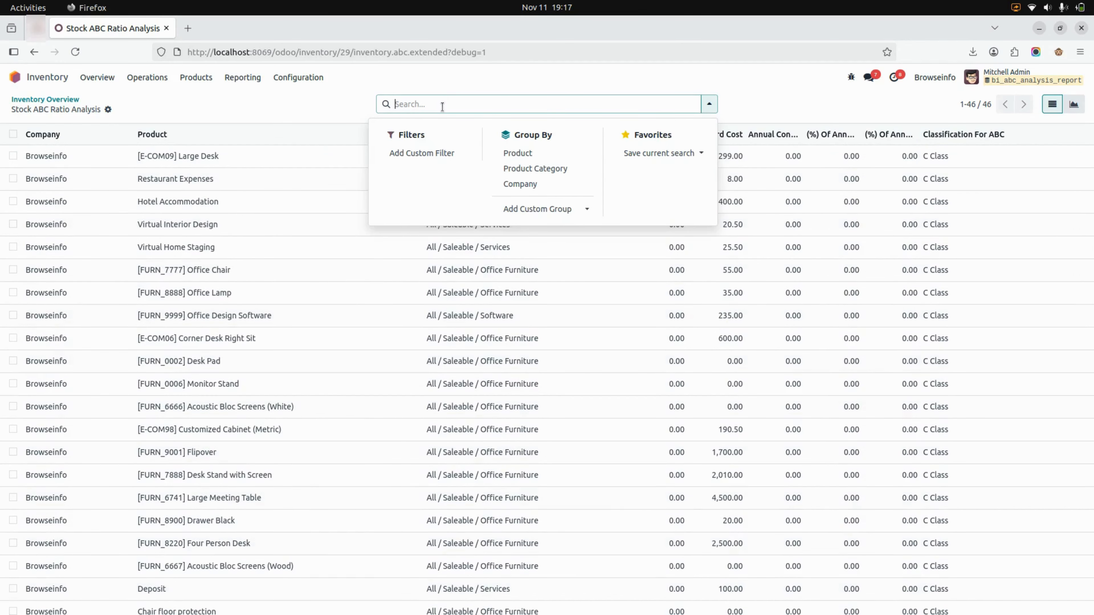
{"action": "left_click", "coordinate": [519, 210]}
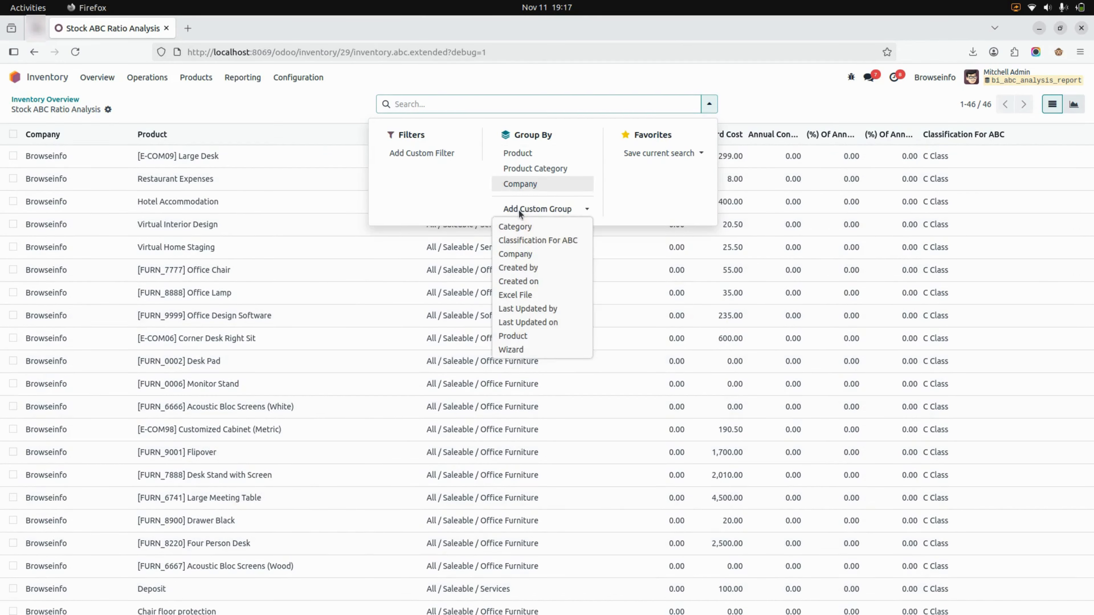
{"action": "left_click", "coordinate": [518, 240]}
{"action": "left_click", "coordinate": [258, 282]}
Expand the A Class, B Class and C Class groups to show their products.
{"action": "left_click", "coordinate": [40, 155]}
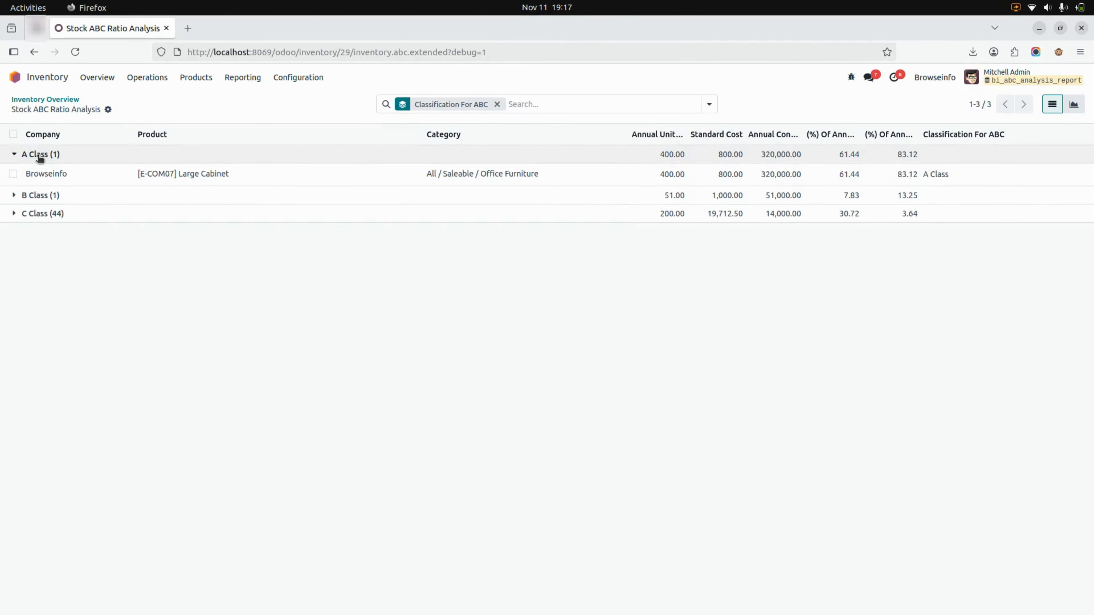
{"action": "left_click", "coordinate": [38, 195]}
{"action": "left_click", "coordinate": [41, 236]}
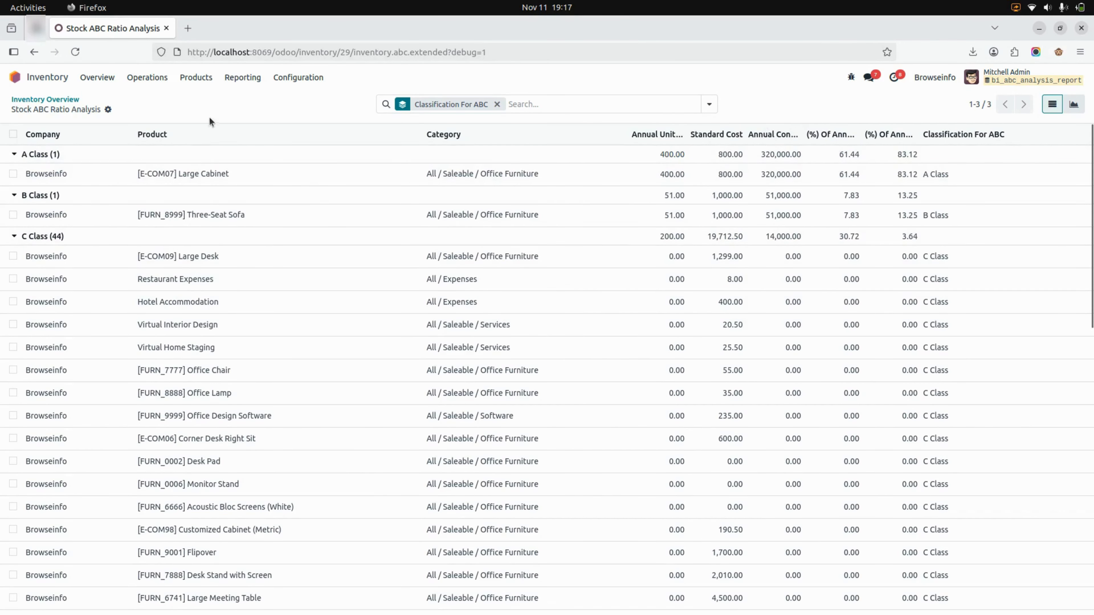
Reopen the Stock Analysis ABC Report wizard and set the period from 01/01/2020 to 11/11/2025.
{"action": "left_click", "coordinate": [243, 77]}
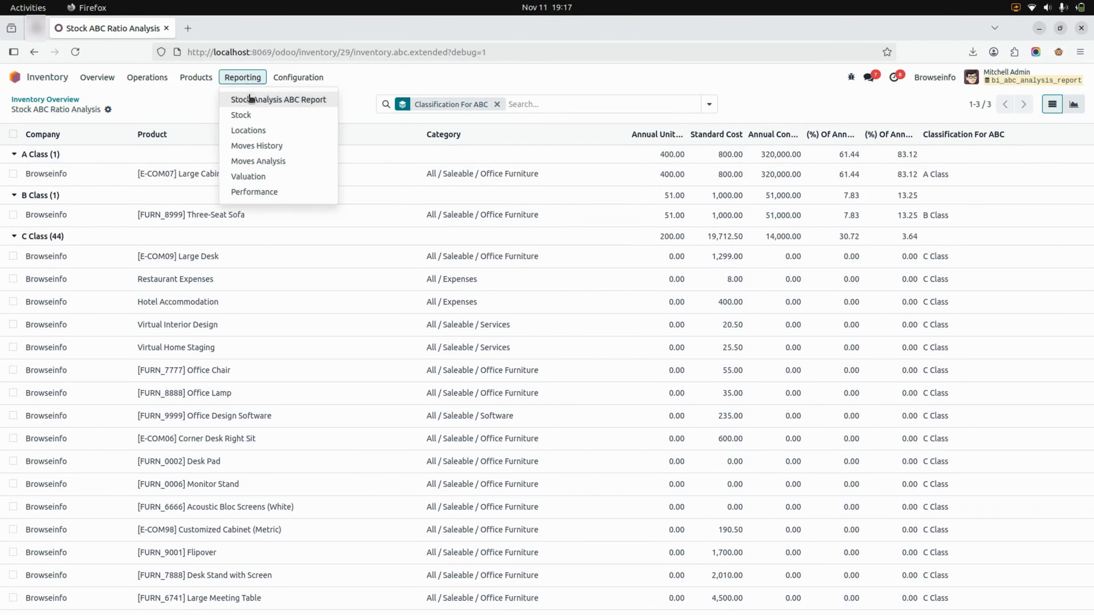
{"action": "left_click", "coordinate": [252, 98]}
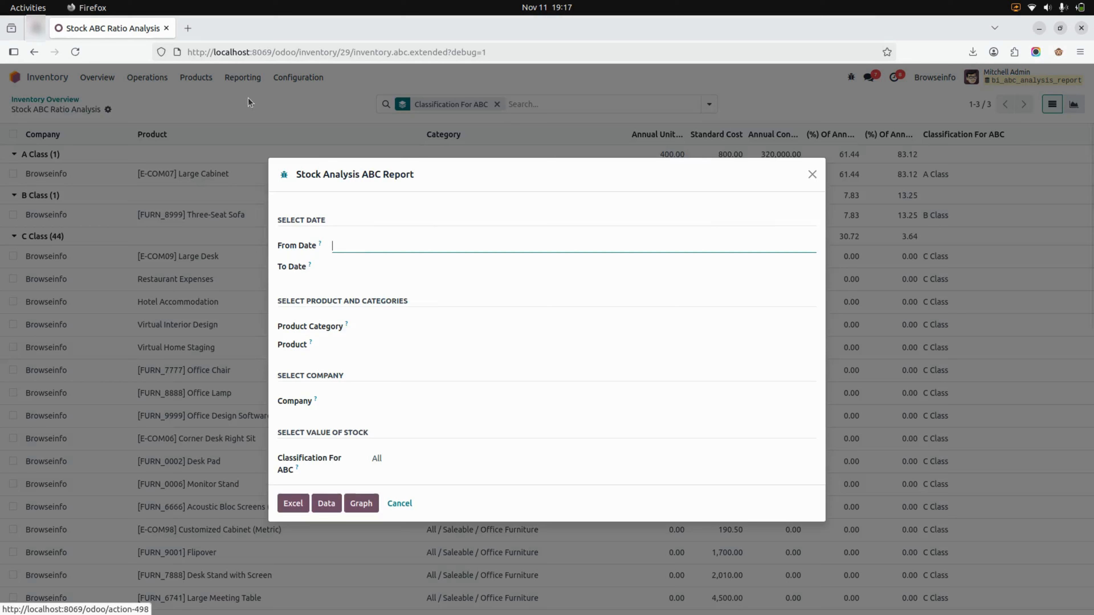
{"action": "left_click", "coordinate": [366, 247]}
{"action": "left_click", "coordinate": [510, 286]}
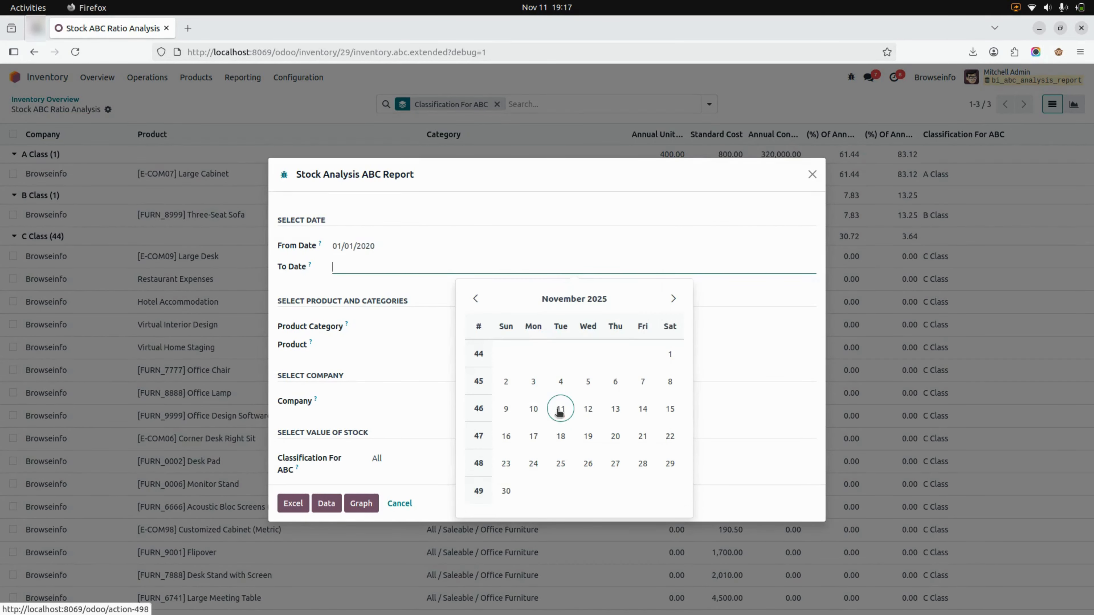
{"action": "left_click", "coordinate": [559, 413]}
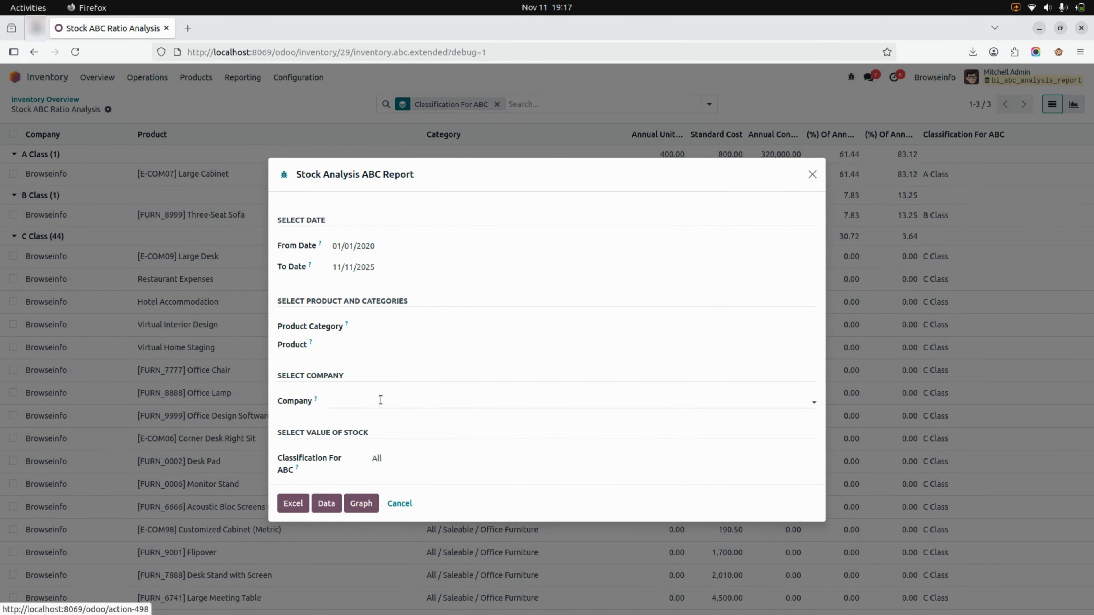
Limit the report to company Browseinfo and the C Class classification.
{"action": "left_click", "coordinate": [379, 401]}
{"action": "left_click", "coordinate": [378, 436]}
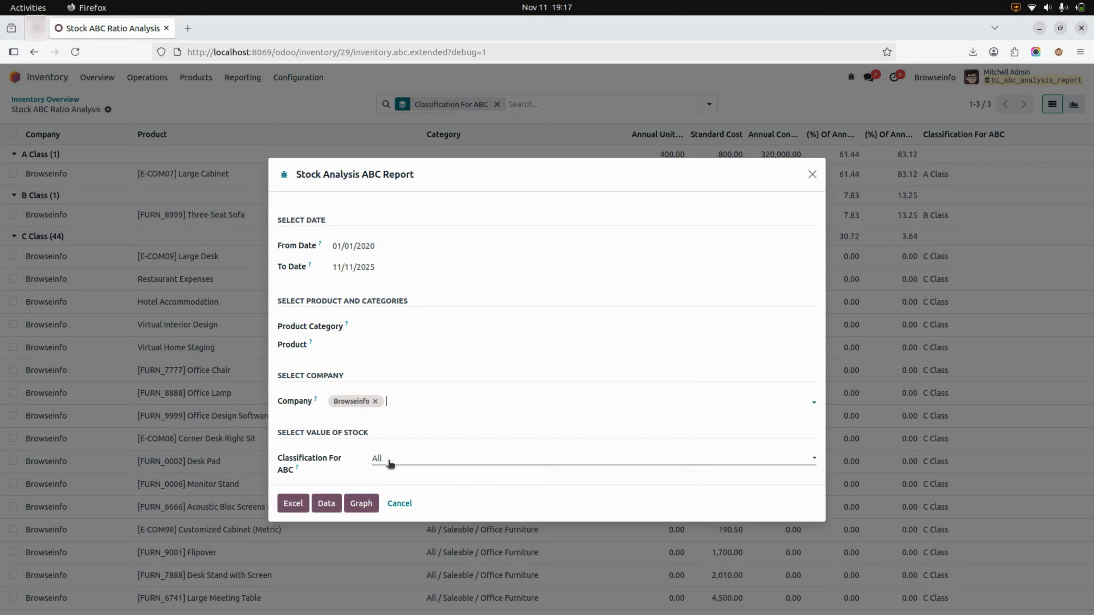
{"action": "left_click", "coordinate": [388, 460]}
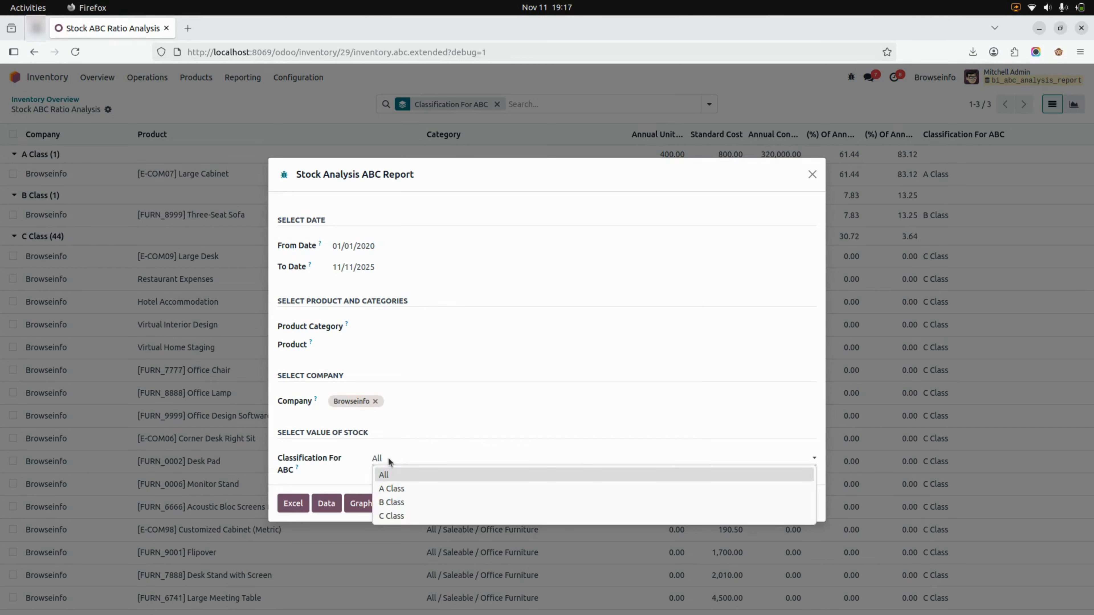
{"action": "left_click", "coordinate": [390, 516]}
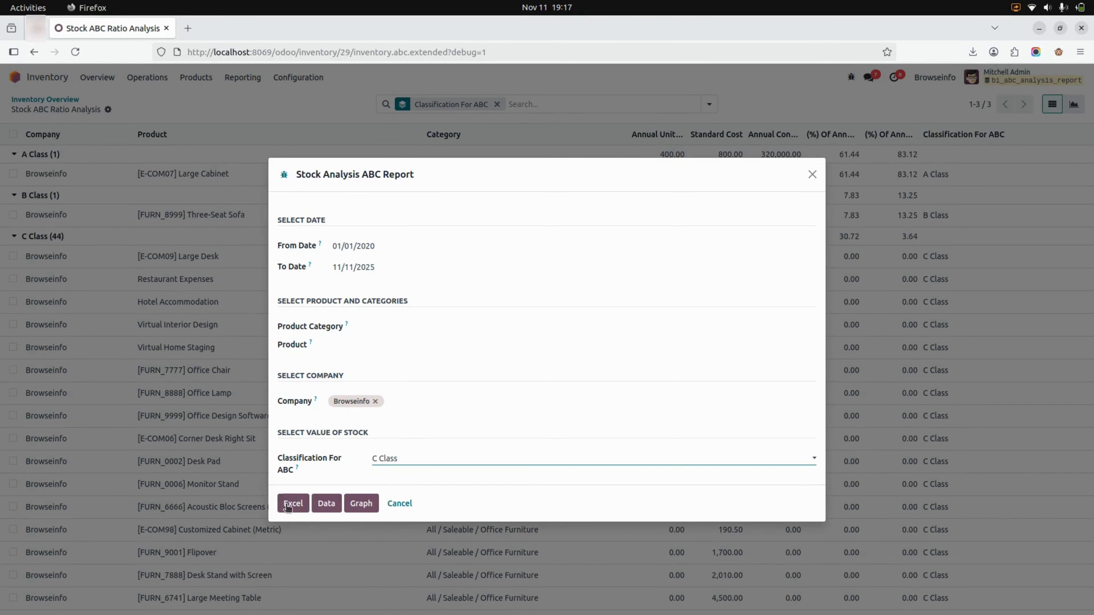
Generate the report in Excel format, download Stock ABC Report.xls and look through the opened spreadsheet.
{"action": "left_click", "coordinate": [291, 504]}
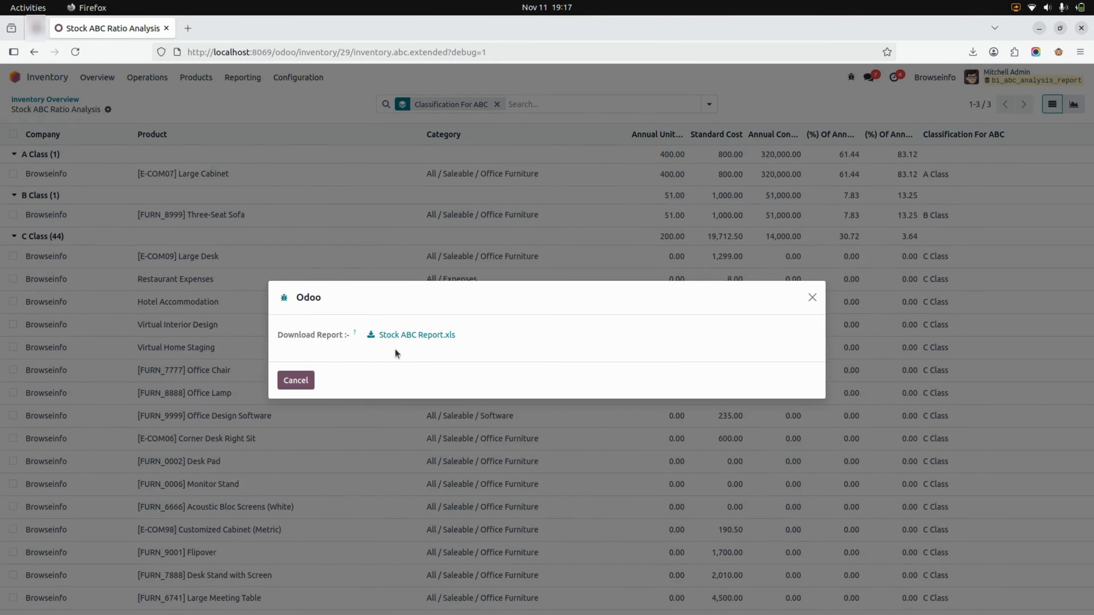
{"action": "left_click", "coordinate": [414, 335]}
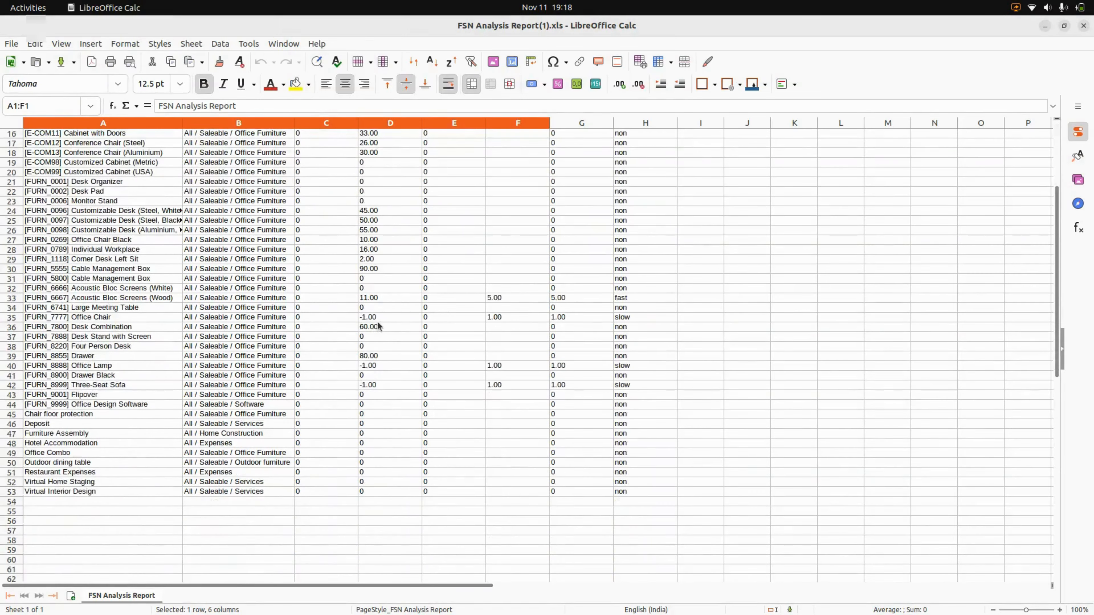
{"action": "scroll", "coordinate": [379, 327], "scroll_direction": "up", "scroll_amount": 5}
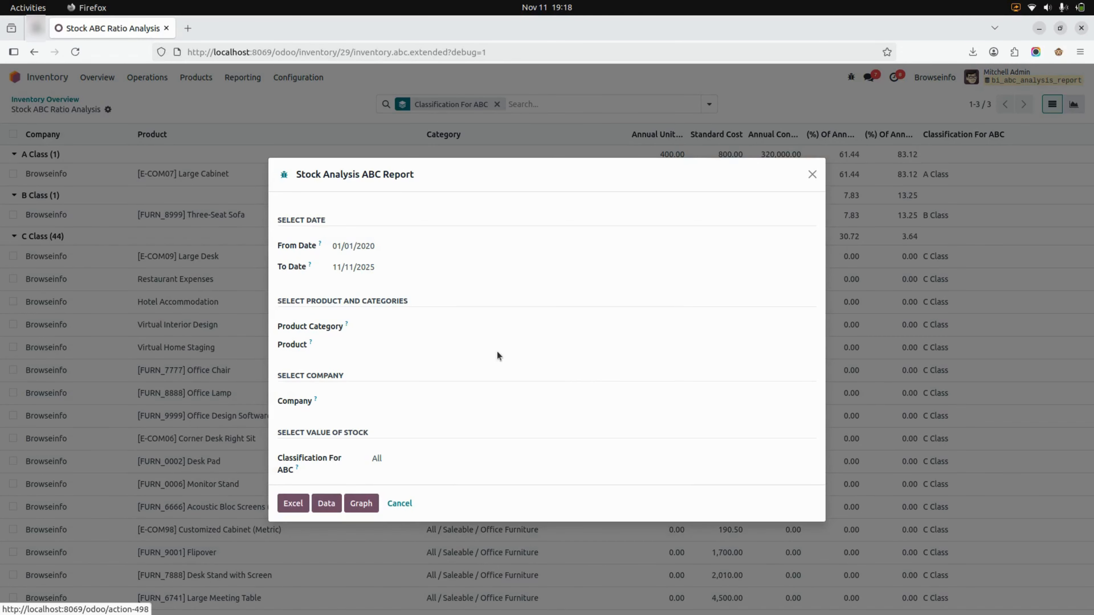
Select company Browseinfo in the report wizard and show the ABC report for all classes as a graph.
{"action": "left_click", "coordinate": [394, 406]}
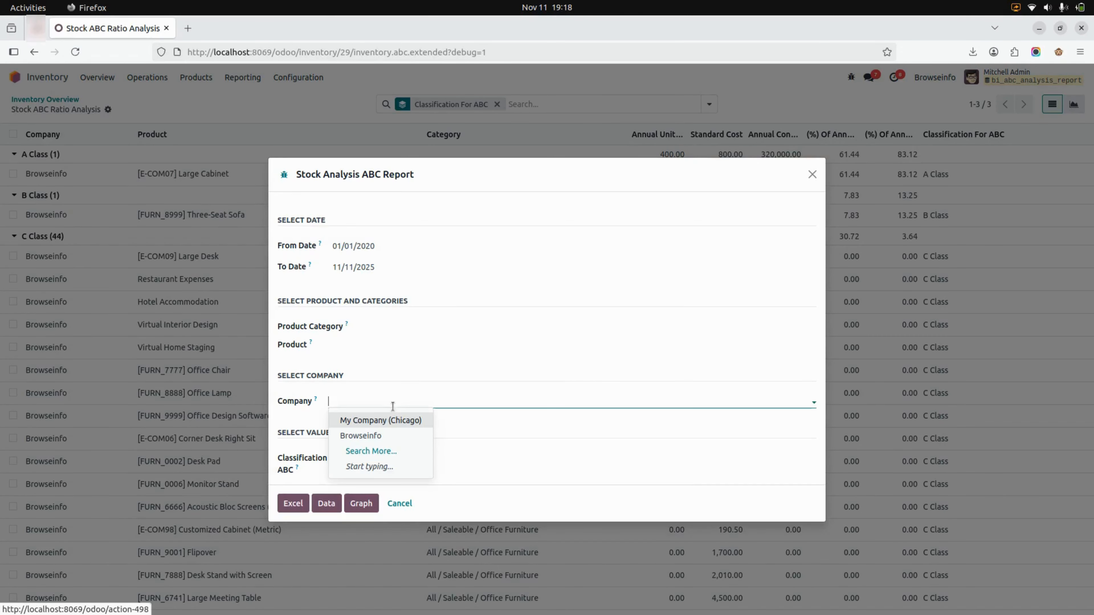
{"action": "left_click", "coordinate": [361, 435]}
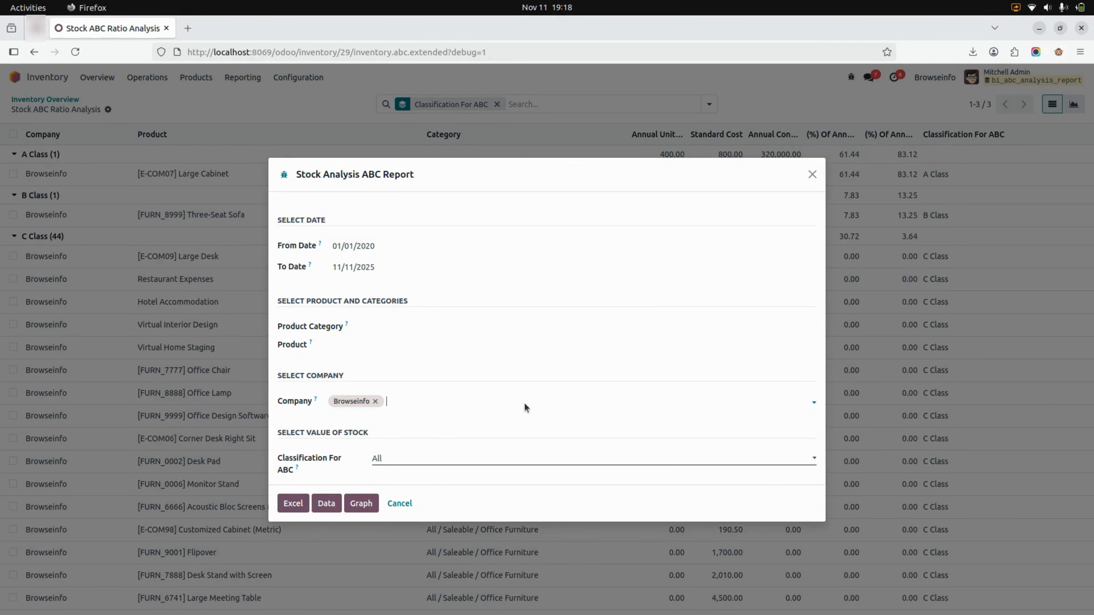
{"action": "left_click", "coordinate": [361, 505]}
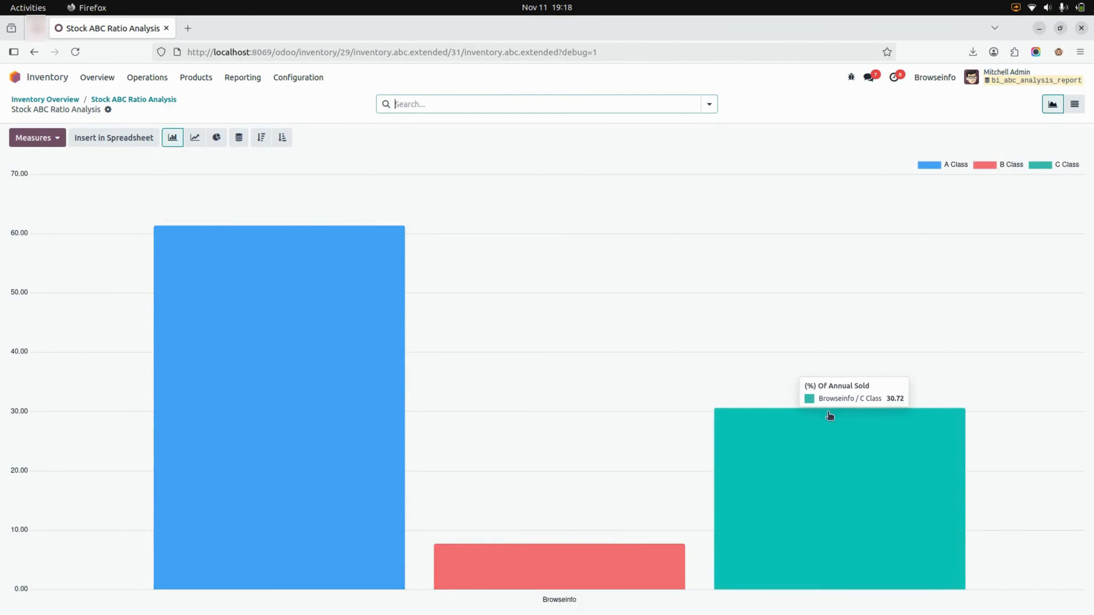
Group the graph by Classification For ABC.
{"action": "left_click", "coordinate": [486, 106]}
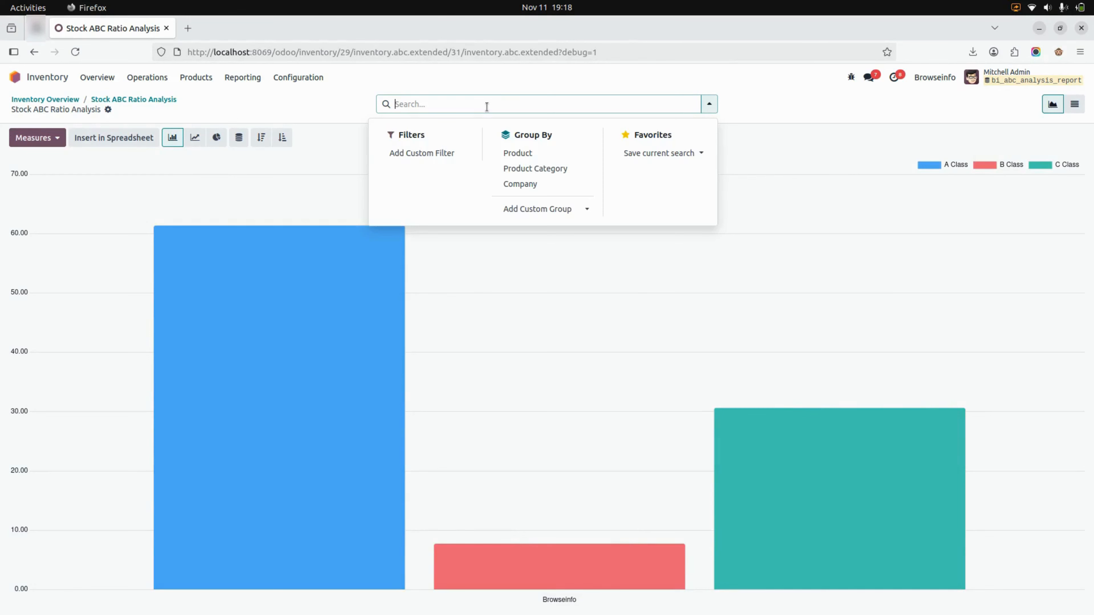
{"action": "left_click", "coordinate": [533, 209]}
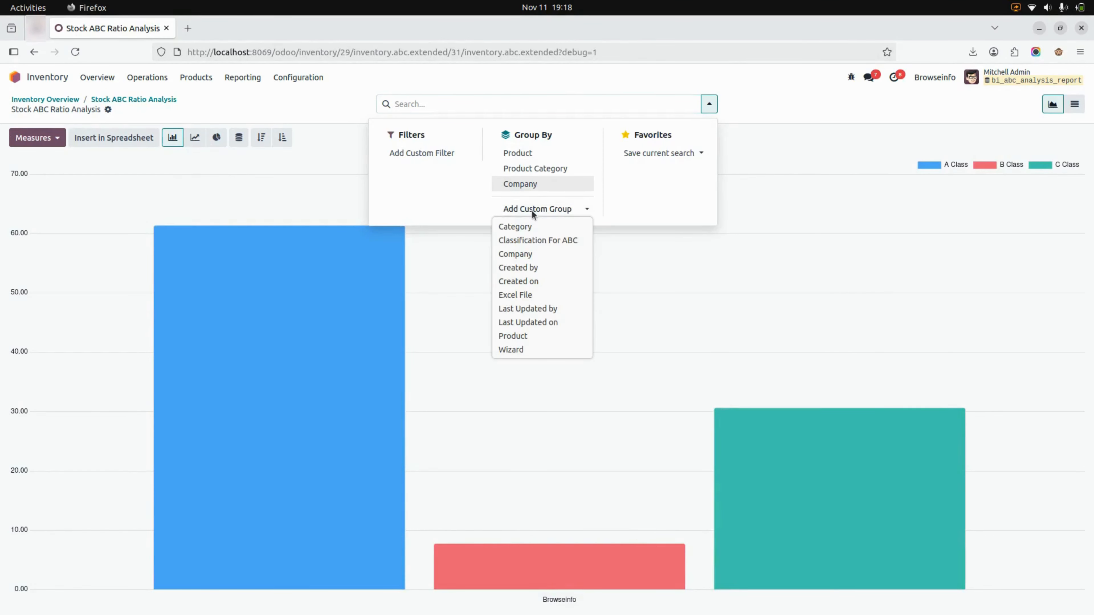
{"action": "left_click", "coordinate": [536, 241]}
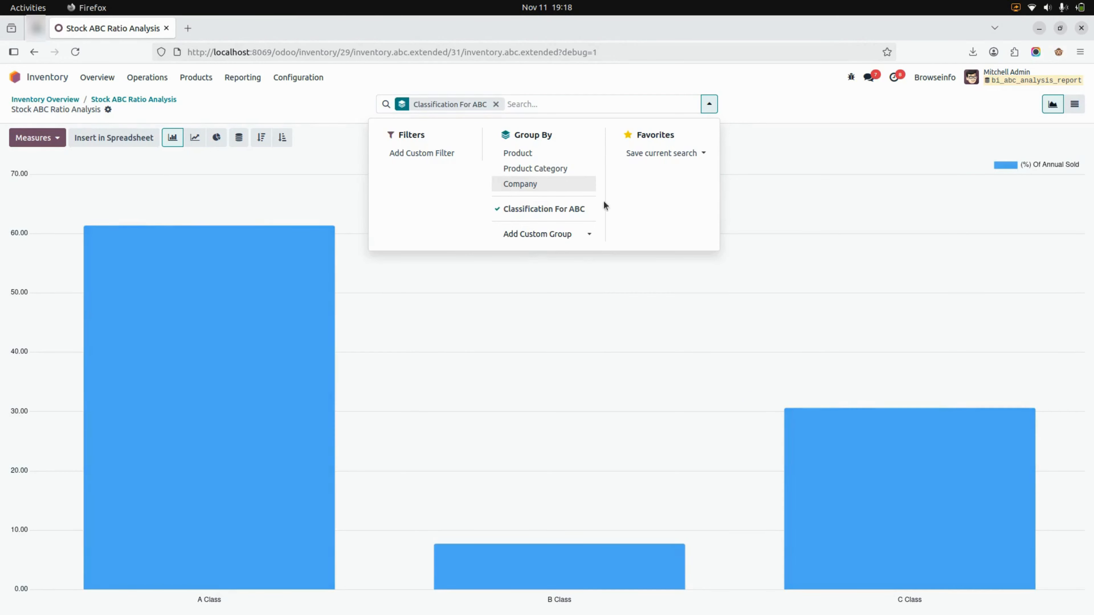
{"action": "left_click", "coordinate": [303, 107]}
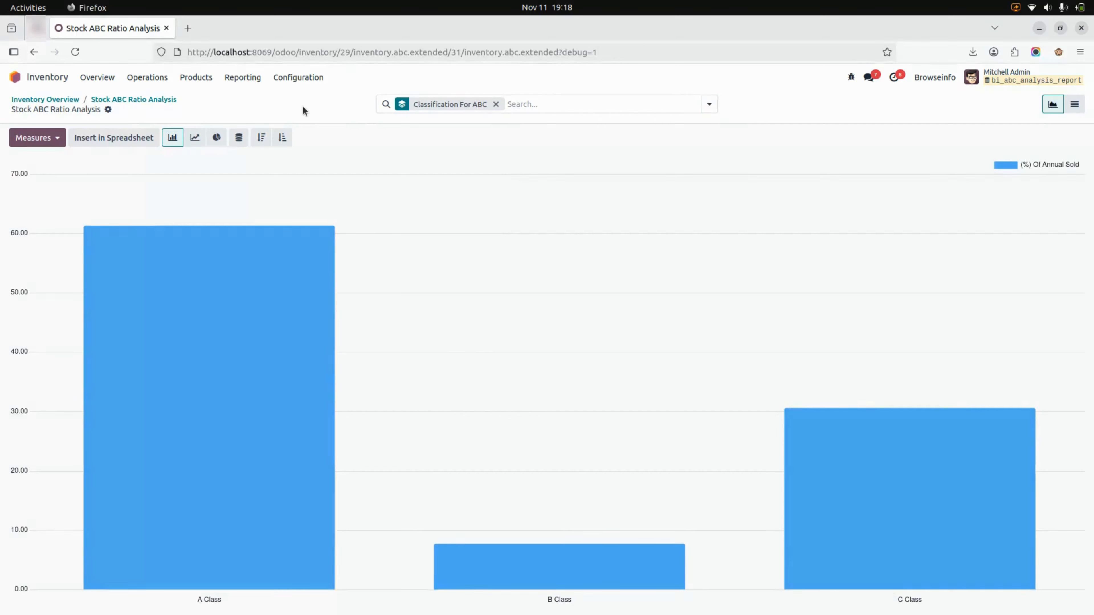
View the graph as a line chart and as a pie chart, and return to the apps home screen.
{"action": "left_click", "coordinate": [196, 143]}
{"action": "left_click", "coordinate": [216, 138]}
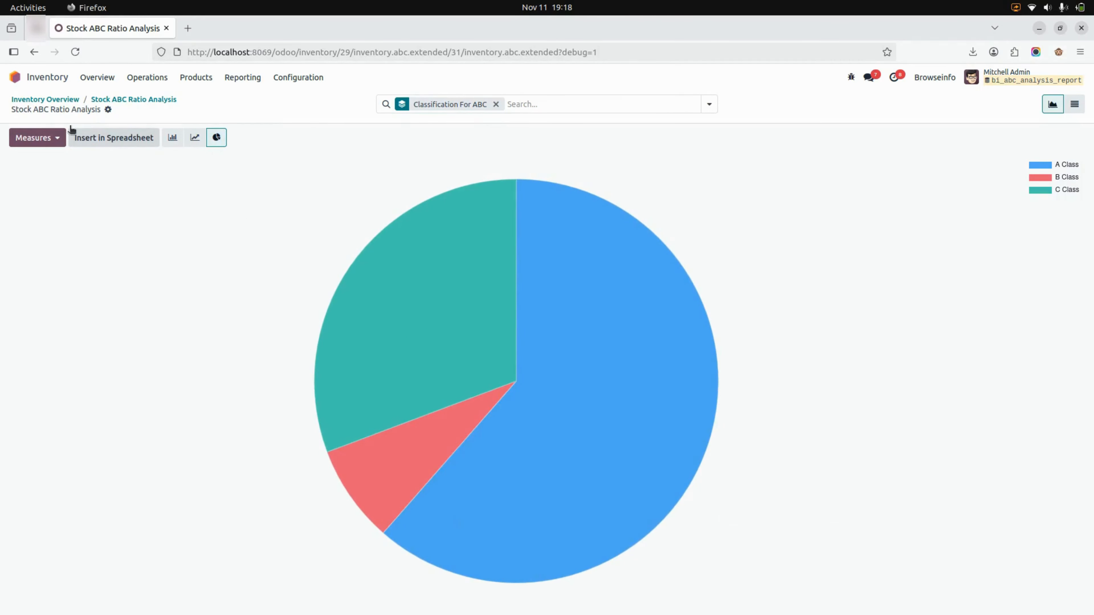
{"action": "left_click", "coordinate": [15, 78]}
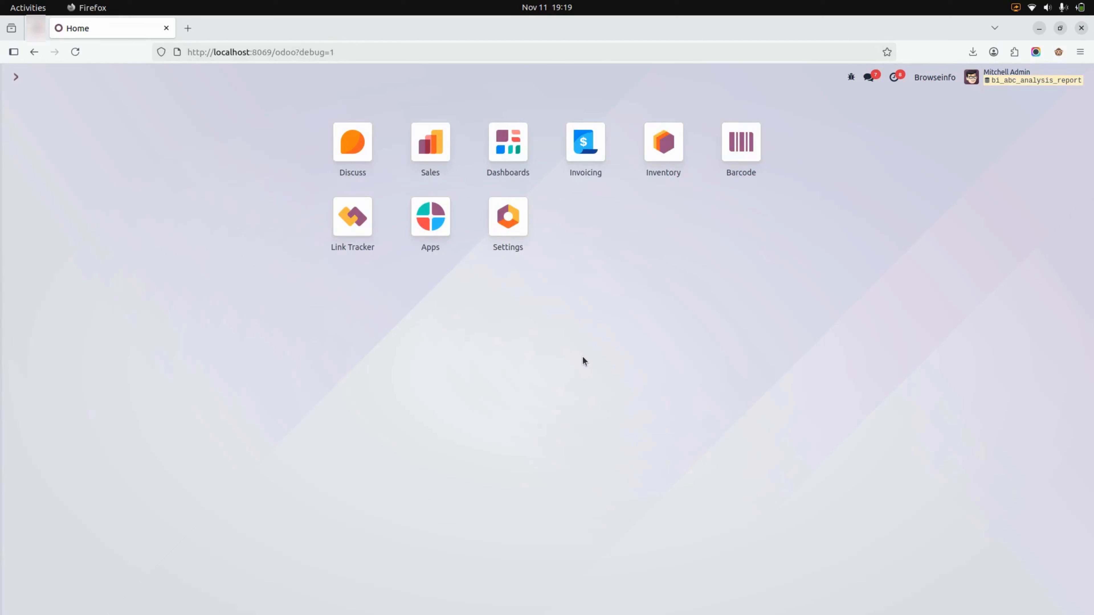